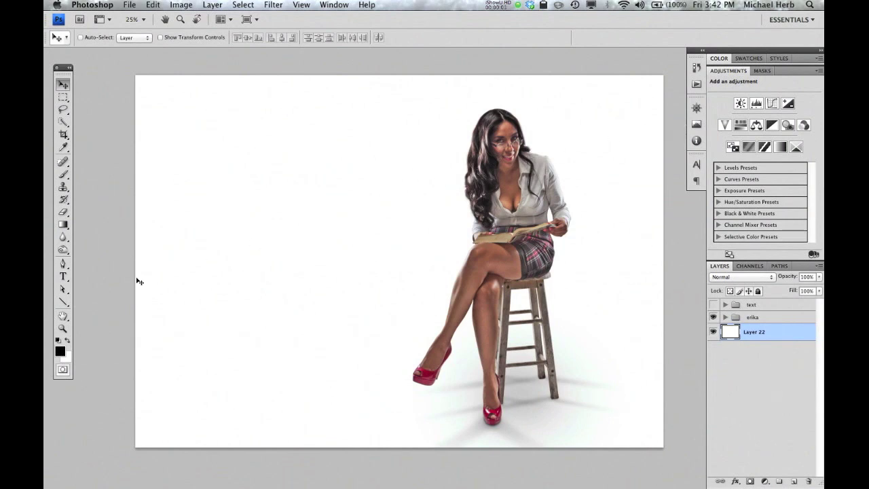
# Set the foreground colour to dark grey #303030 and fill Layer 22 with it.
pyautogui.click(59, 351)
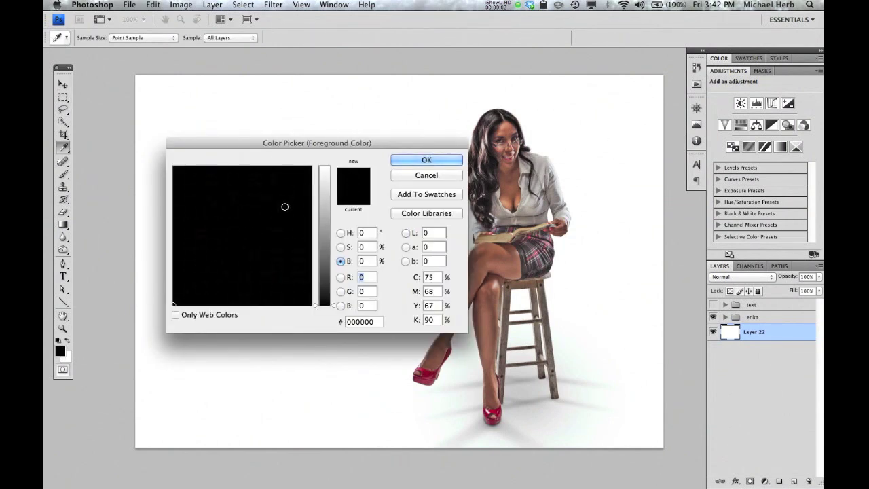
pyautogui.moveTo(324, 303); pyautogui.dragTo(327, 281)
pyautogui.click(426, 160)
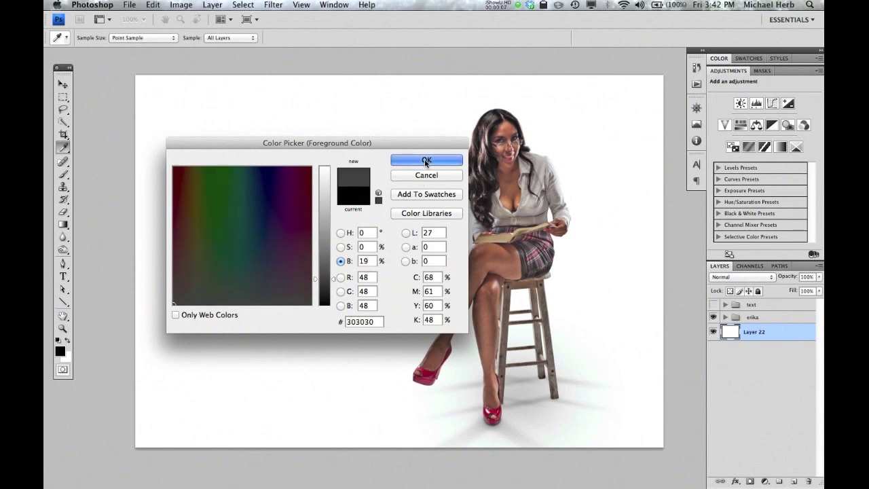
pyautogui.press('v')
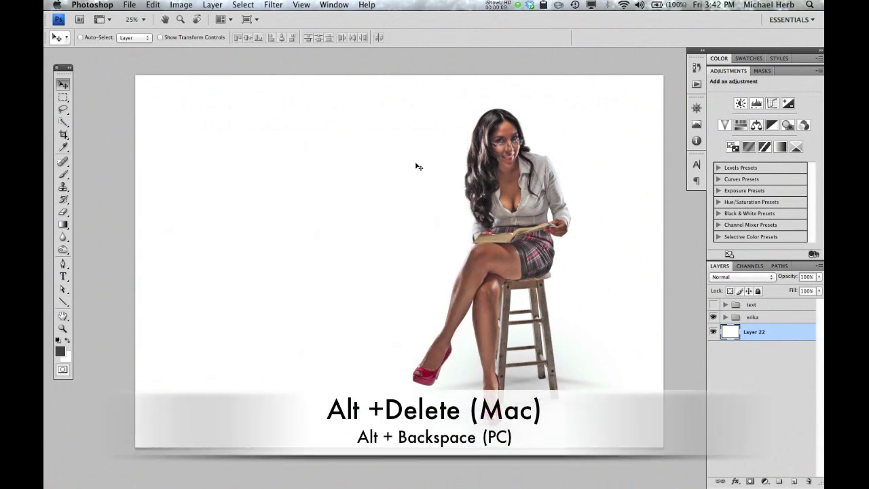
pyautogui.hotkey('alt', 'Delete')
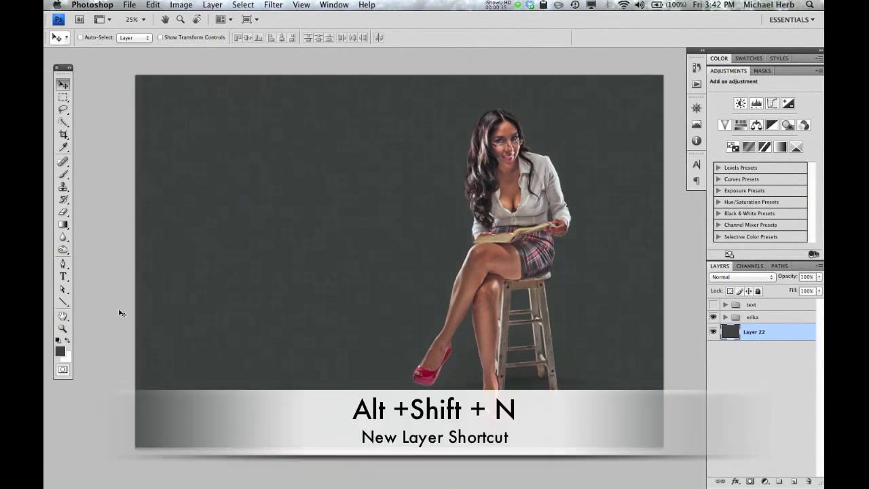
# Add a new layer above Layer 22 named 'backdrop bend'.
pyautogui.click(791, 481)
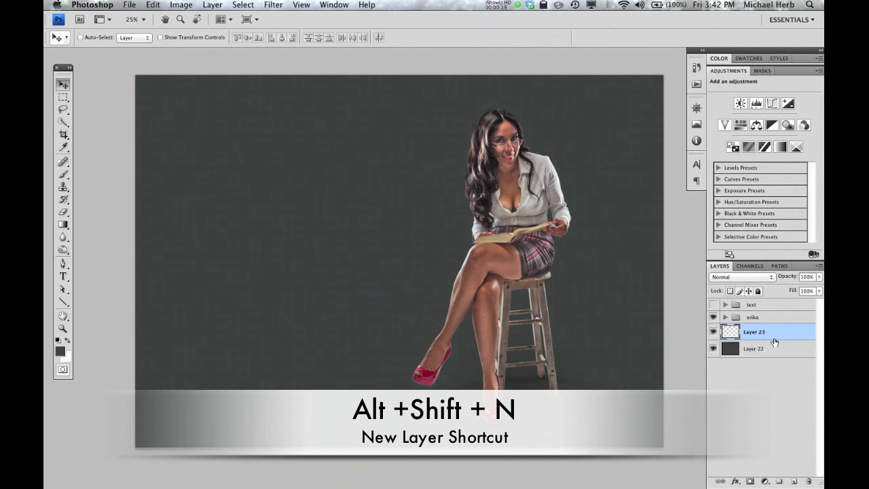
pyautogui.doubleClick(752, 332)
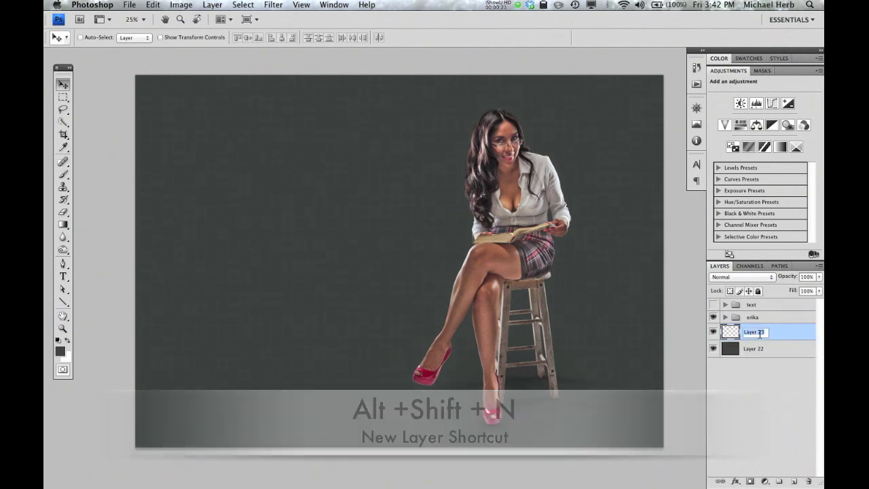
pyautogui.write('backdrop')
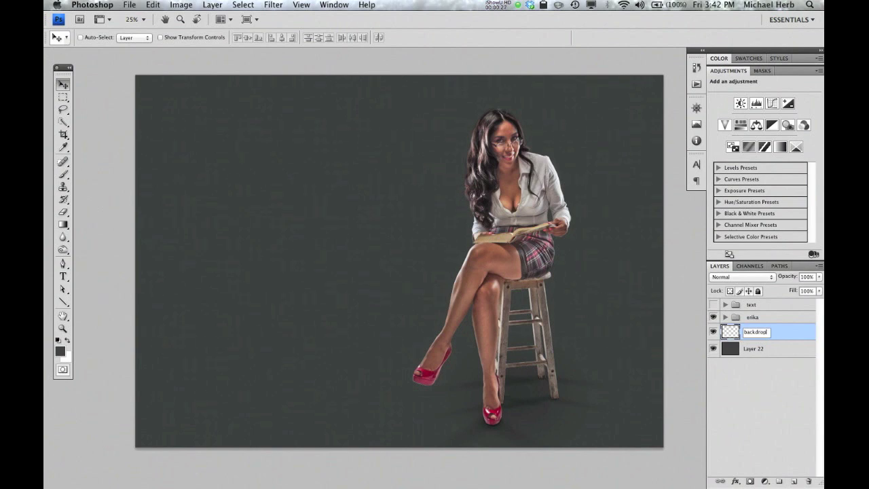
pyautogui.write('bend')
pyautogui.press('Return')
# Draw a reflected Foreground to Transparent gradient in #212121 vertically across the lower canvas.
pyautogui.moveTo(63, 224); pyautogui.dragTo(92, 222)
pyautogui.click(110, 39)
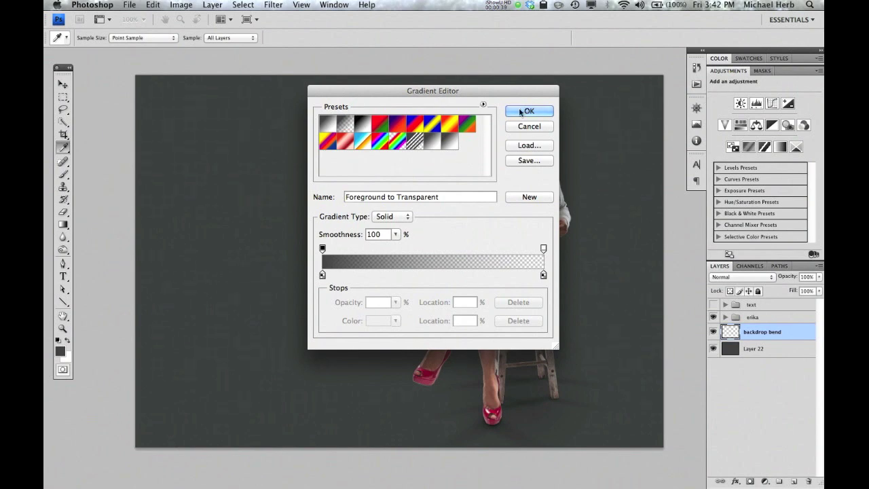
pyautogui.press('Return')
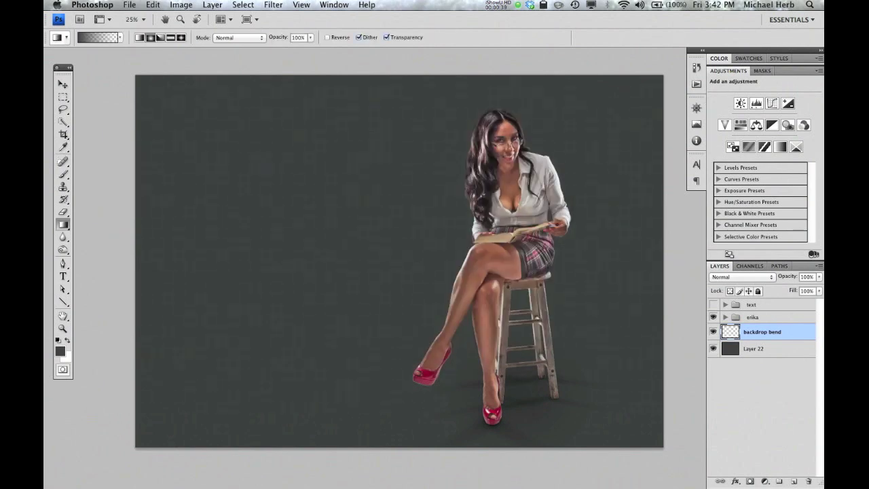
pyautogui.click(61, 351)
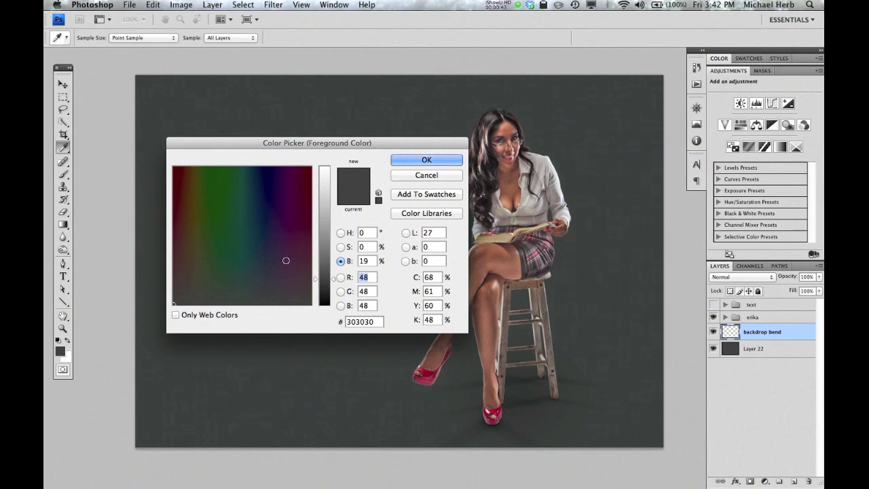
pyautogui.moveTo(332, 279); pyautogui.dragTo(333, 290)
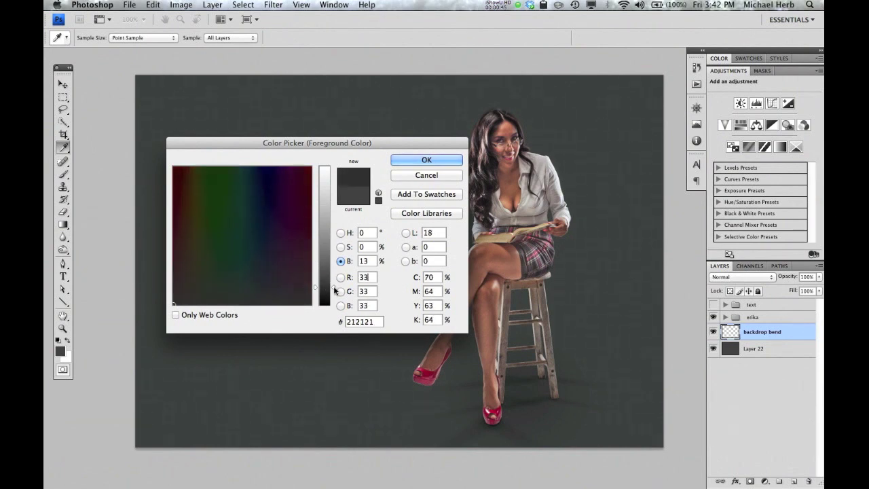
pyautogui.click(441, 160)
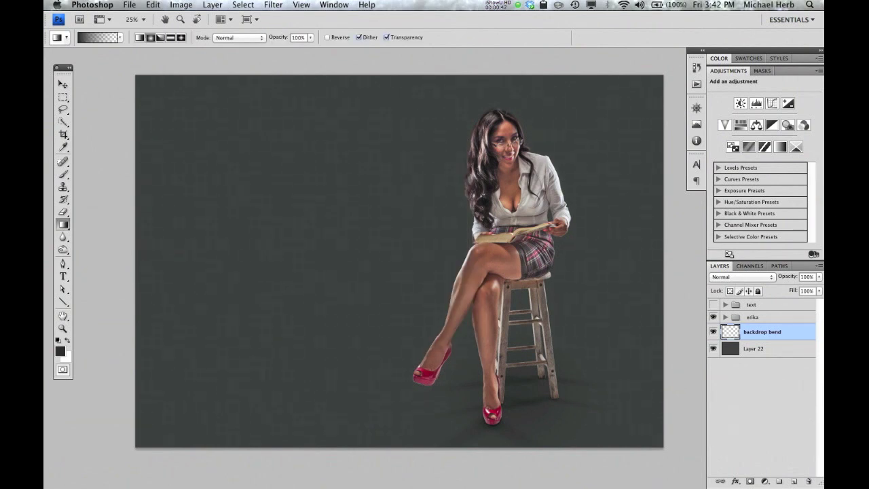
pyautogui.click(170, 38)
pyautogui.moveTo(306, 334); pyautogui.dragTo(306, 225)
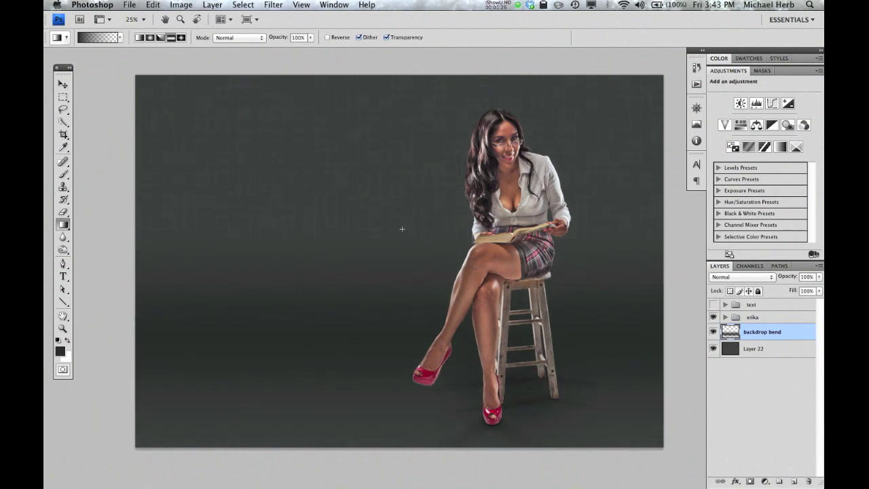
pyautogui.press('v')
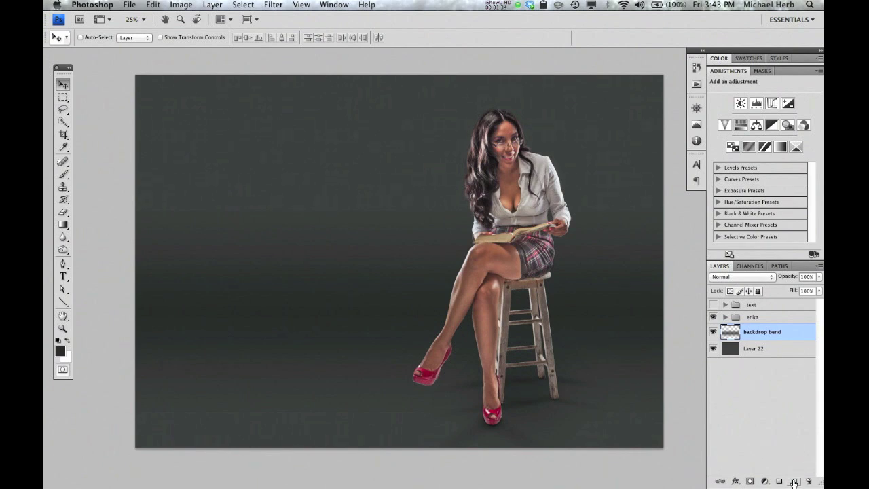
# Add a new layer above backdrop bend named 'highlight'.
pyautogui.click(792, 482)
pyautogui.doubleClick(759, 332)
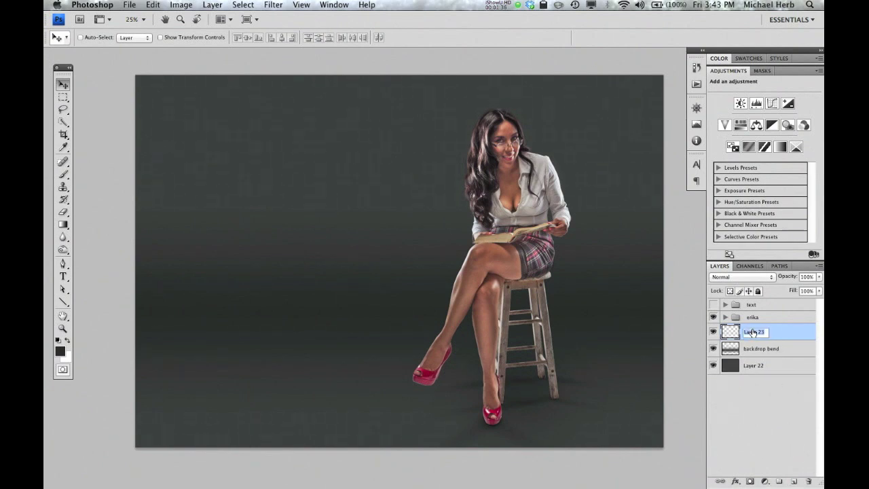
pyautogui.write('highlight')
pyautogui.press('Return')
# Paint a white radial Foreground to Transparent gradient around the woman from the stool seat.
pyautogui.click(63, 225)
pyautogui.click(98, 39)
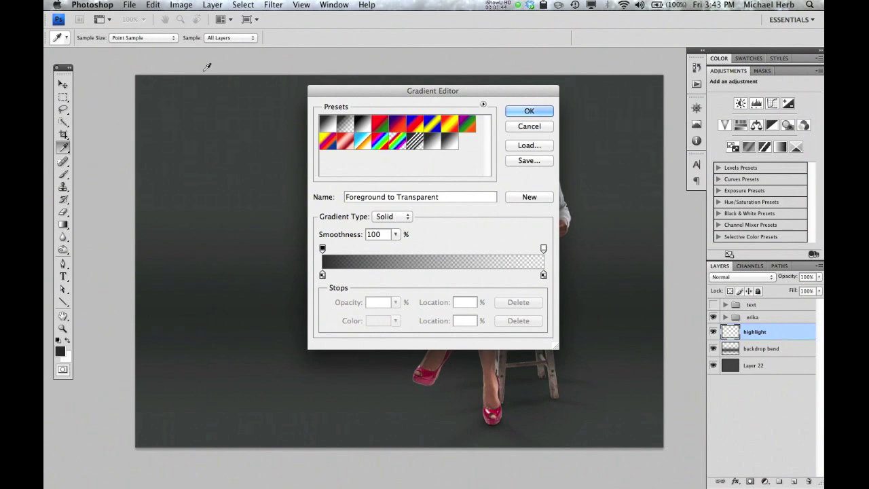
pyautogui.click(528, 111)
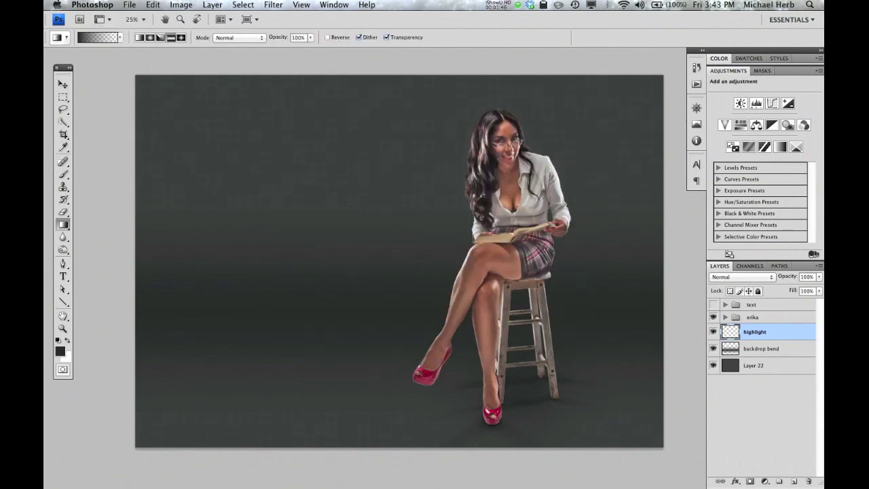
pyautogui.click(67, 340)
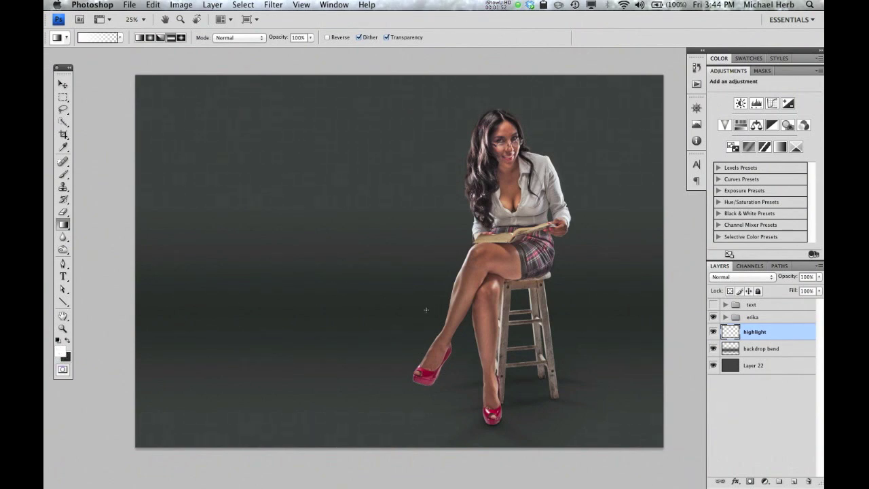
pyautogui.click(151, 39)
pyautogui.moveTo(514, 282); pyautogui.dragTo(514, 387)
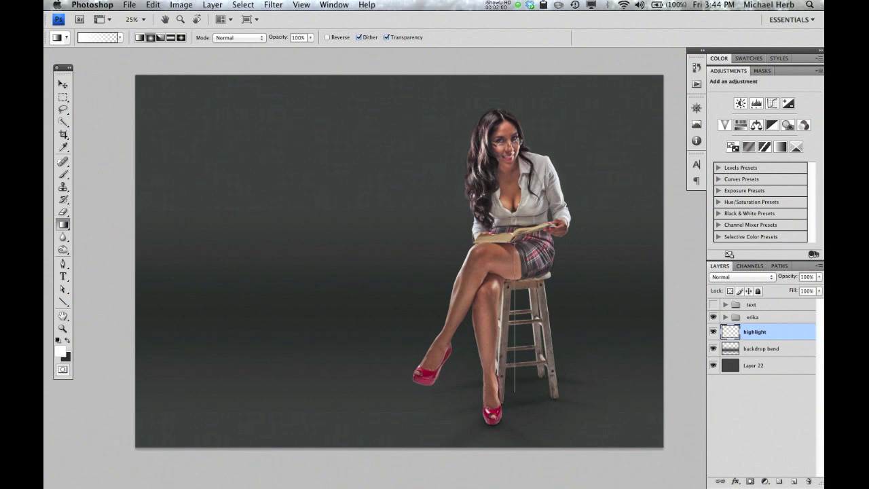
pyautogui.moveTo(515, 430); pyautogui.dragTo(515, 431)
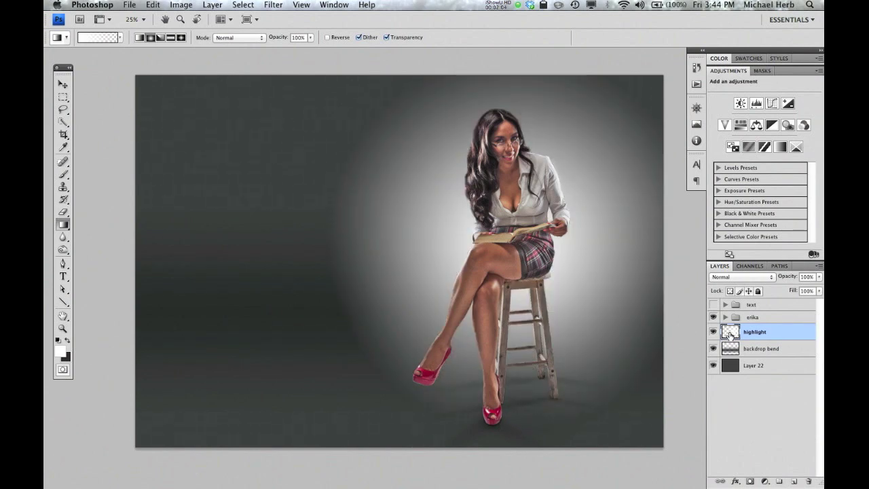
# Move the highlight layer below backdrop bend, set its opacity to 56%, and show rulers.
pyautogui.moveTo(727, 334); pyautogui.dragTo(731, 353)
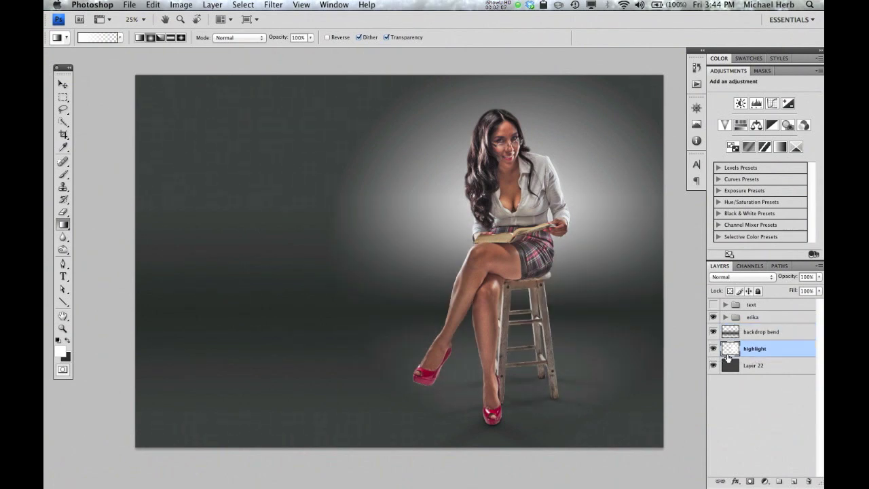
pyautogui.click(820, 277)
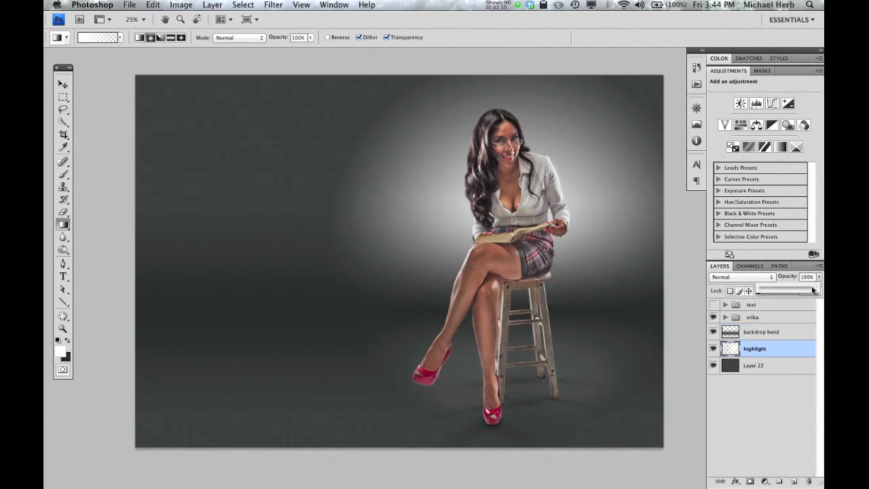
pyautogui.moveTo(800, 290); pyautogui.dragTo(787, 290)
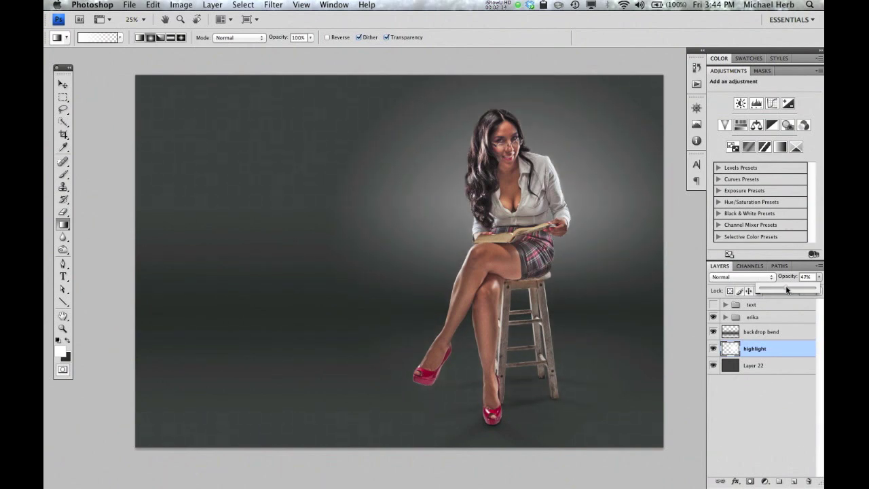
pyautogui.moveTo(788, 290); pyautogui.dragTo(791, 290)
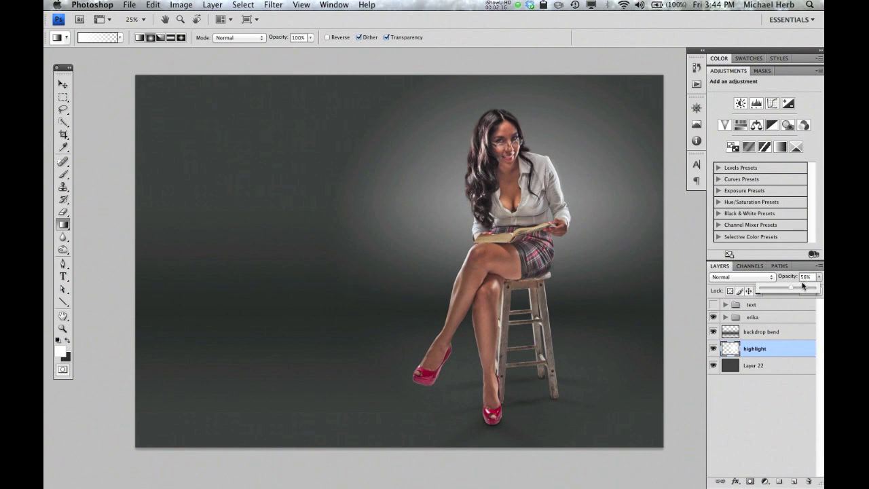
pyautogui.click(760, 404)
pyautogui.click(732, 351)
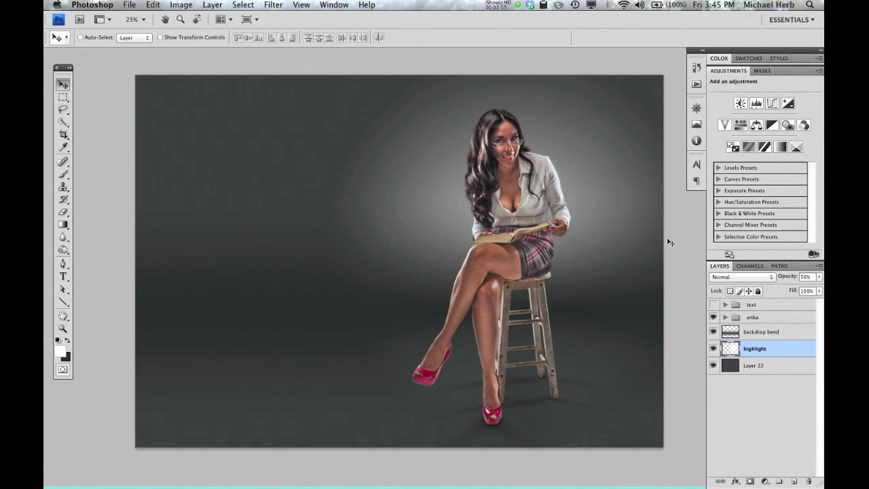
pyautogui.press('super+r')
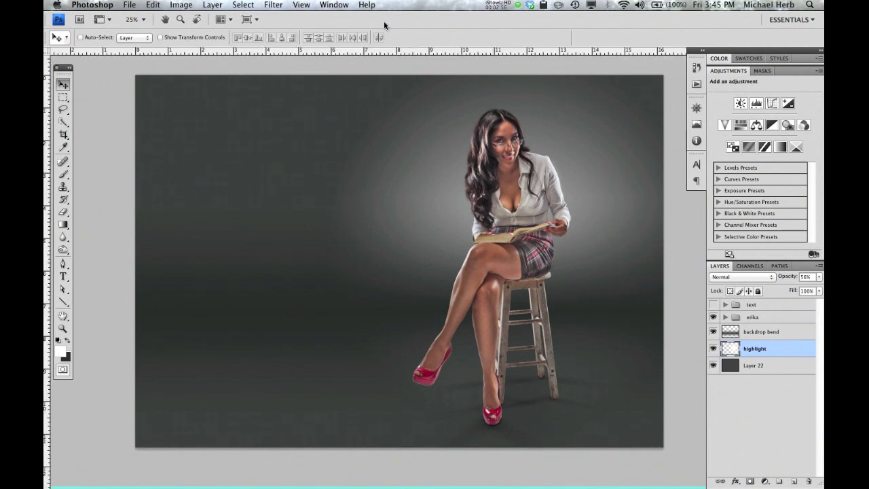
# Place a guide at the floor line and copy the area below it onto a new layer.
pyautogui.moveTo(274, 55); pyautogui.dragTo(293, 310)
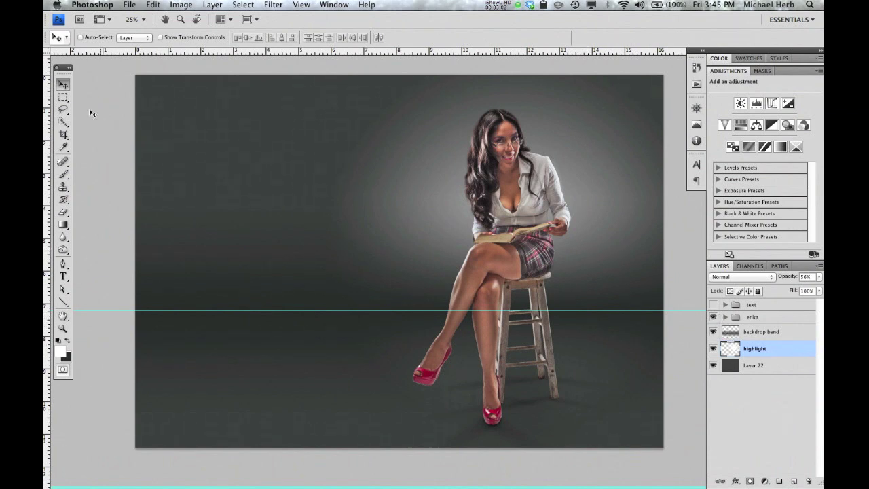
pyautogui.click(63, 98)
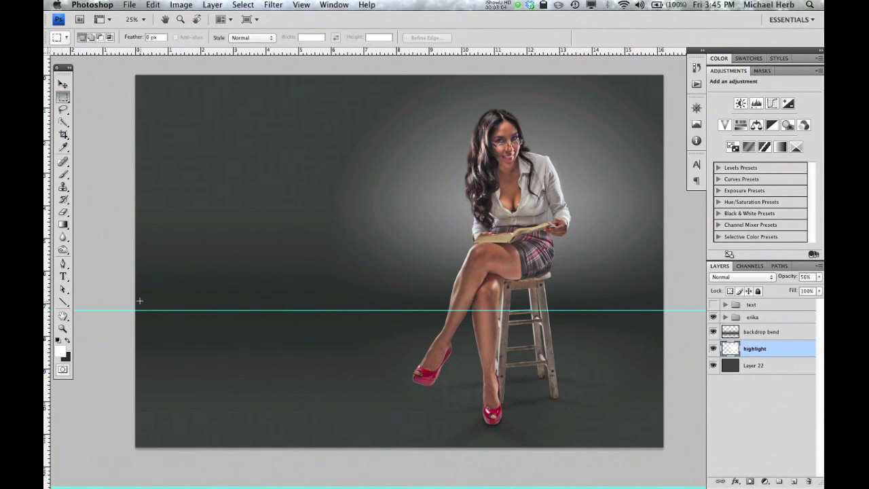
pyautogui.moveTo(273, 376); pyautogui.dragTo(682, 458)
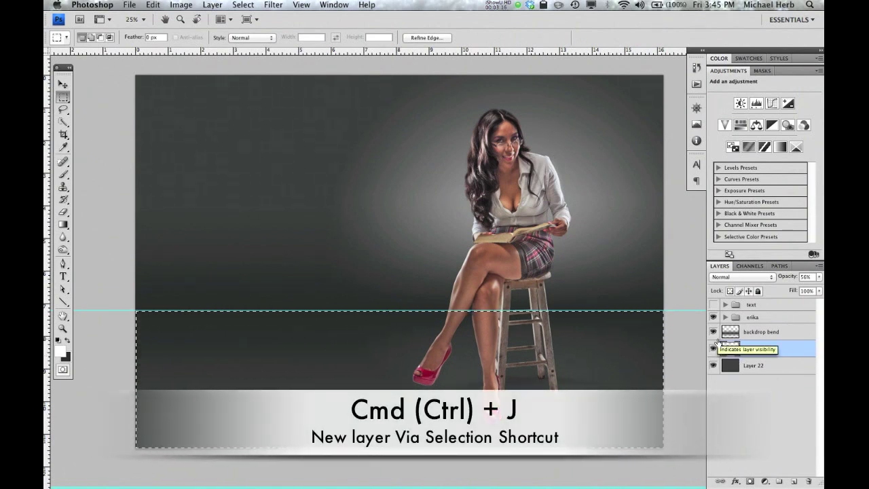
pyautogui.press('super+j')
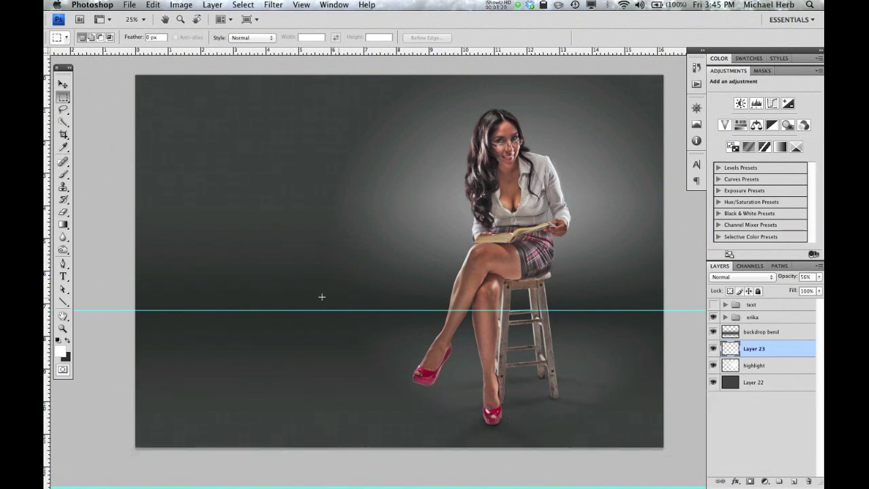
pyautogui.moveTo(438, 427); pyautogui.dragTo(744, 404)
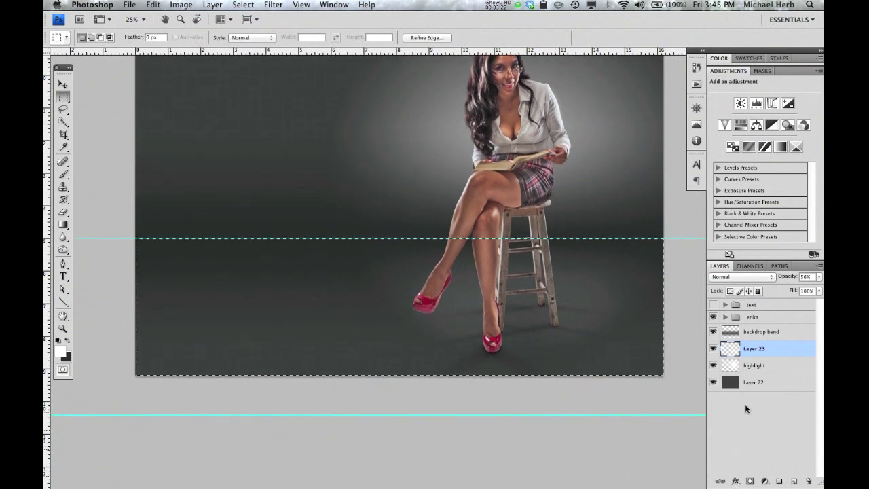
pyautogui.click(729, 367)
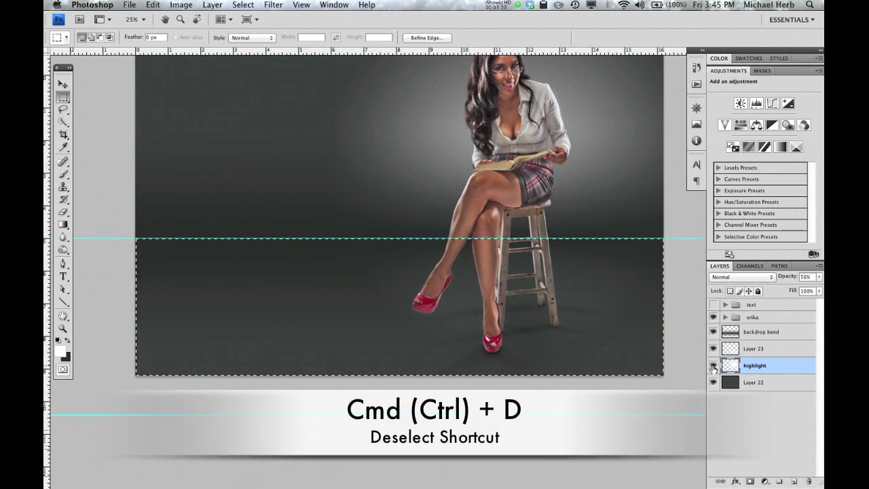
pyautogui.press('super+d')
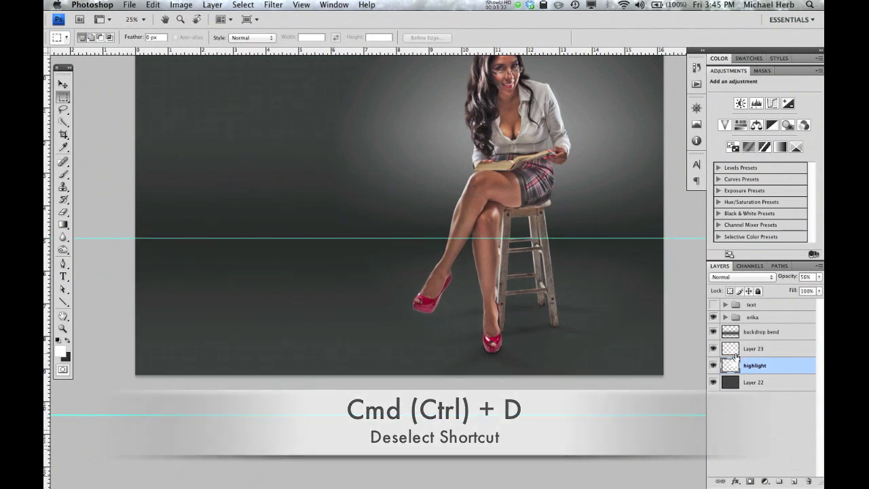
# Rename Layer 23 to 'highlight floor'.
pyautogui.click(731, 351)
pyautogui.doubleClick(752, 350)
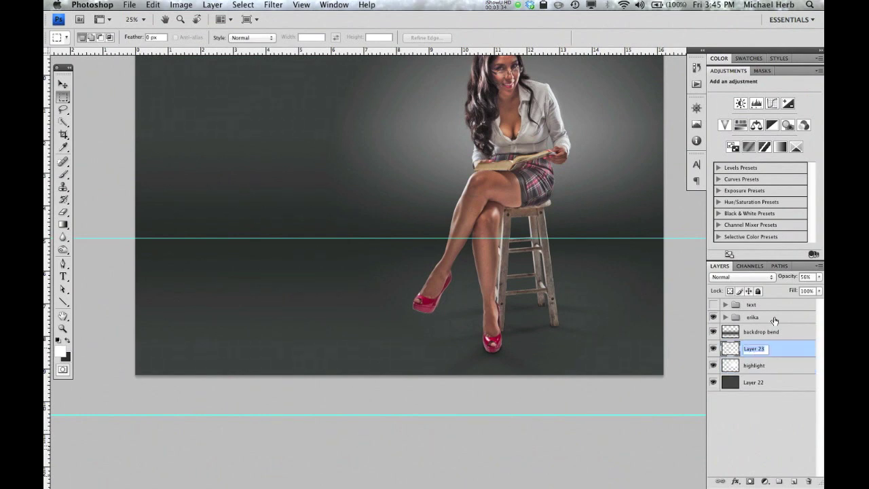
pyautogui.write('hil')
pyautogui.write('hlight1')
pyautogui.write('oor')
# Confirm the highlight floor name and perspective-stretch its glow wider and down past the image bottom.
pyautogui.press('Return')
pyautogui.press('super+t')
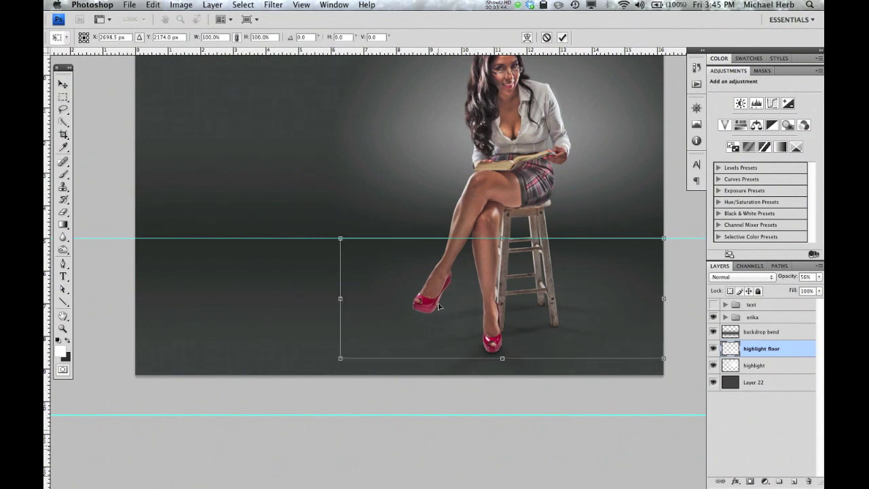
pyautogui.rightClick(405, 289)
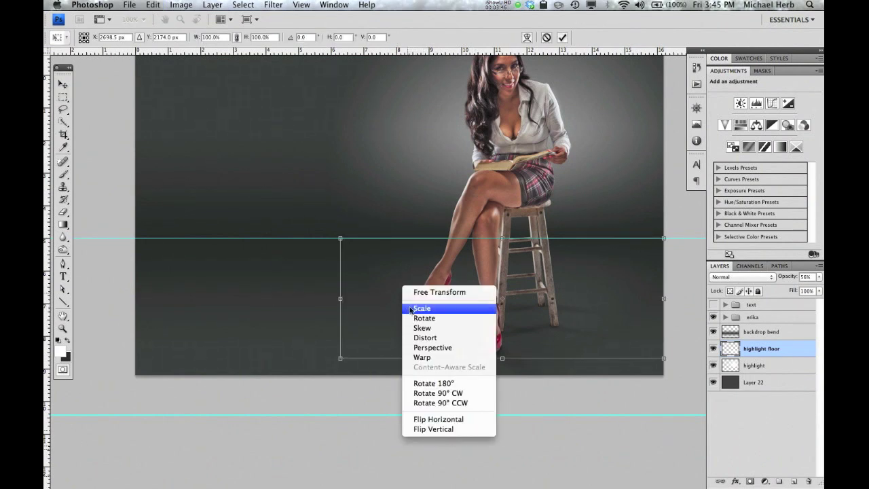
pyautogui.click(432, 347)
pyautogui.moveTo(341, 358); pyautogui.dragTo(133, 329)
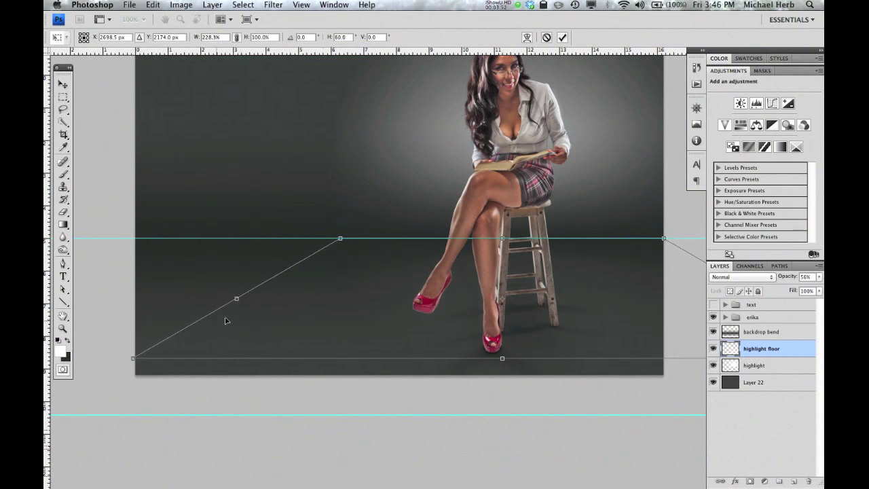
pyautogui.moveTo(503, 360)
pyautogui.mouseDown()
pyautogui.moveTo(503, 381)
pyautogui.moveTo(503, 373)
pyautogui.mouseUp()
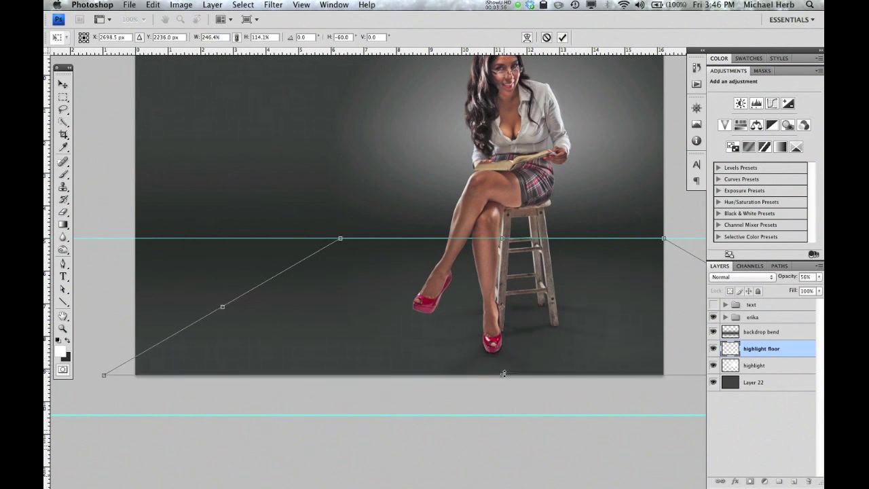
pyautogui.press('Return')
pyautogui.press('m')
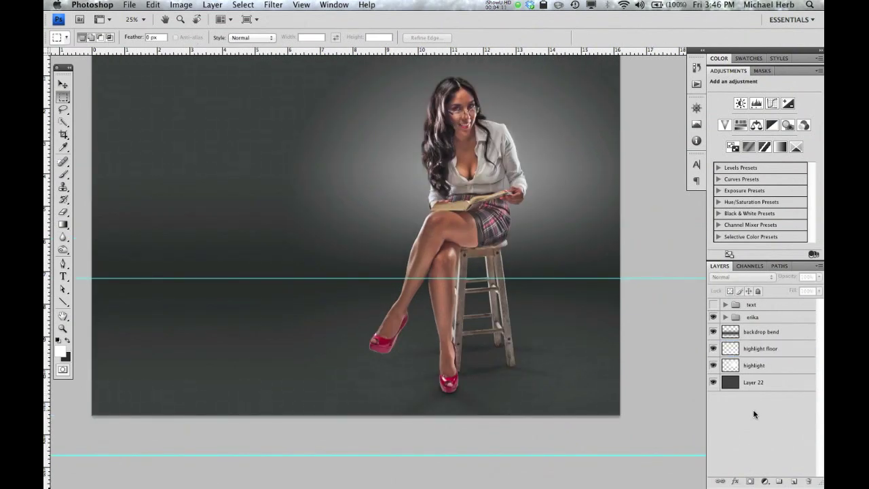
# Add a new layer above highlight floor named 'spotlight'.
pyautogui.click(732, 349)
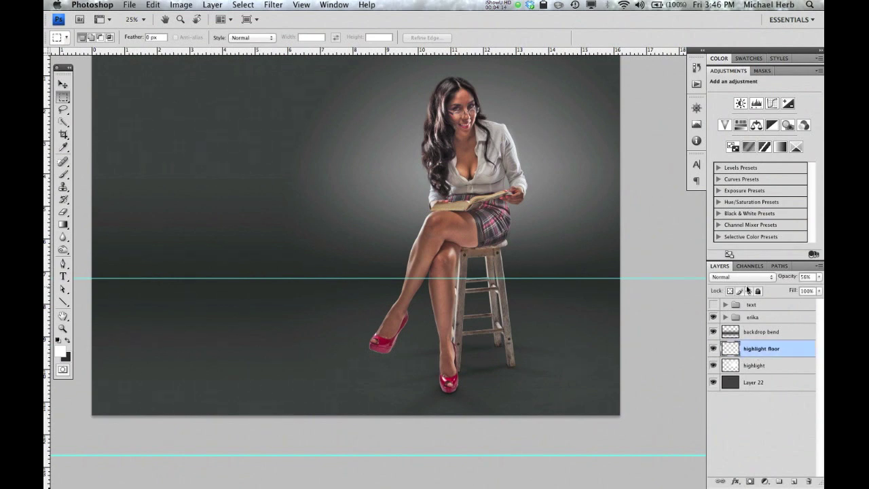
pyautogui.click(793, 481)
pyautogui.doubleClick(753, 349)
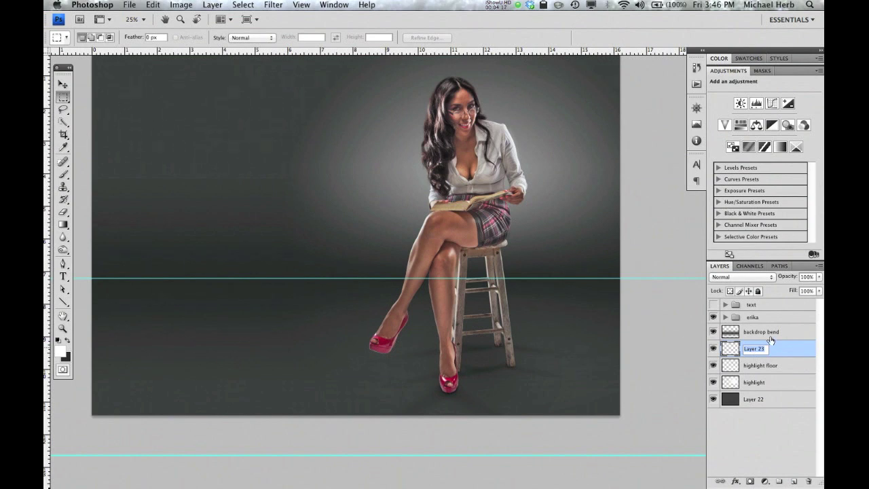
pyautogui.write('spl')
pyautogui.write('tlight')
pyautogui.press('Return')
# Paint a soft glow behind the woman's head with an 800 px, 0% hardness brush.
pyautogui.click(64, 174)
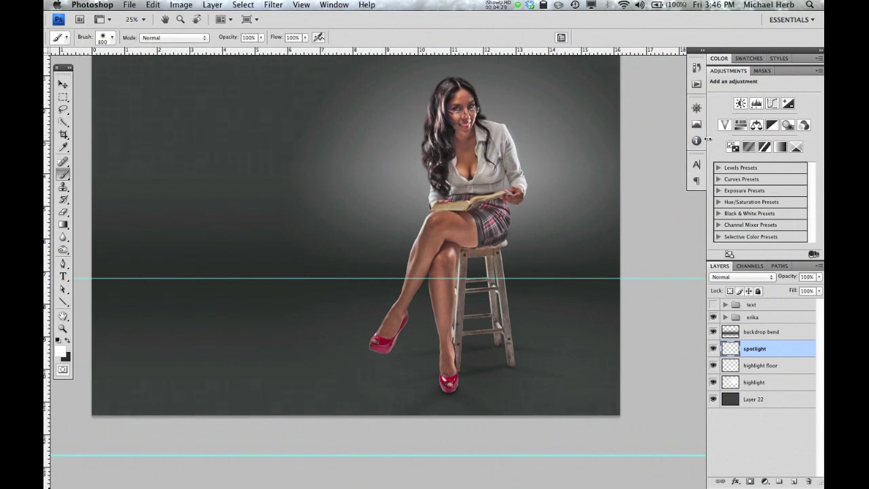
pyautogui.rightClick(485, 175)
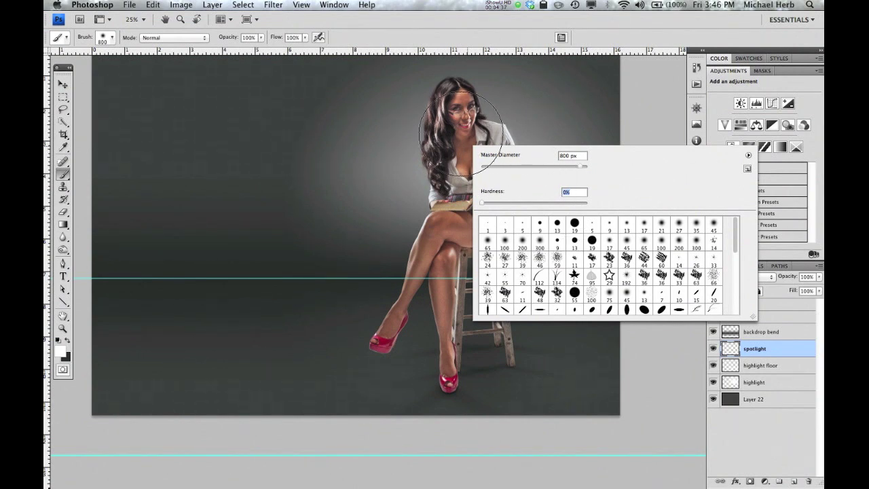
pyautogui.press('Return')
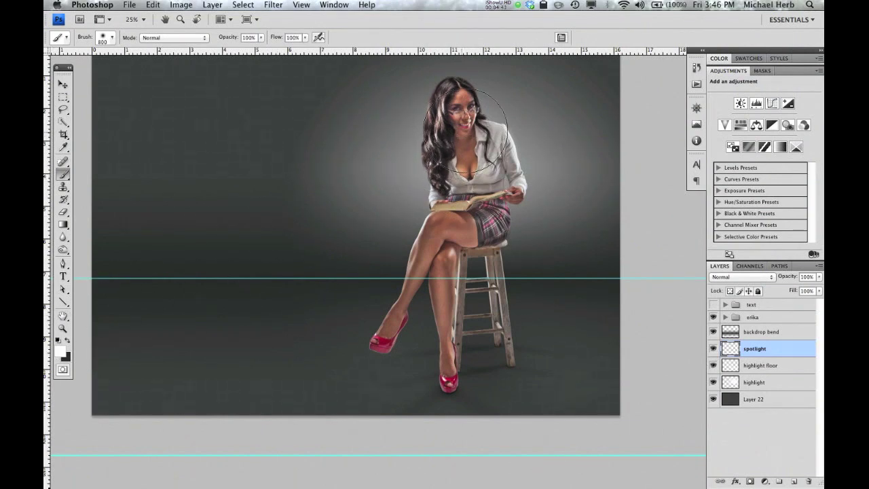
pyautogui.click(462, 137)
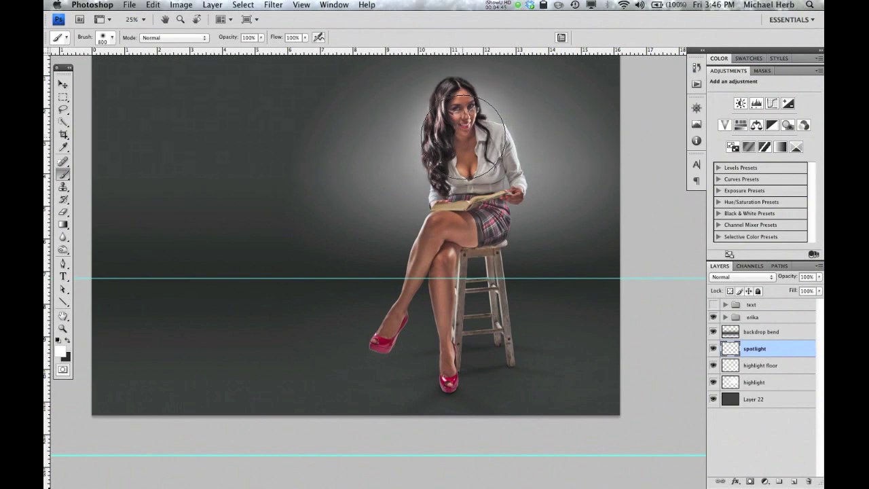